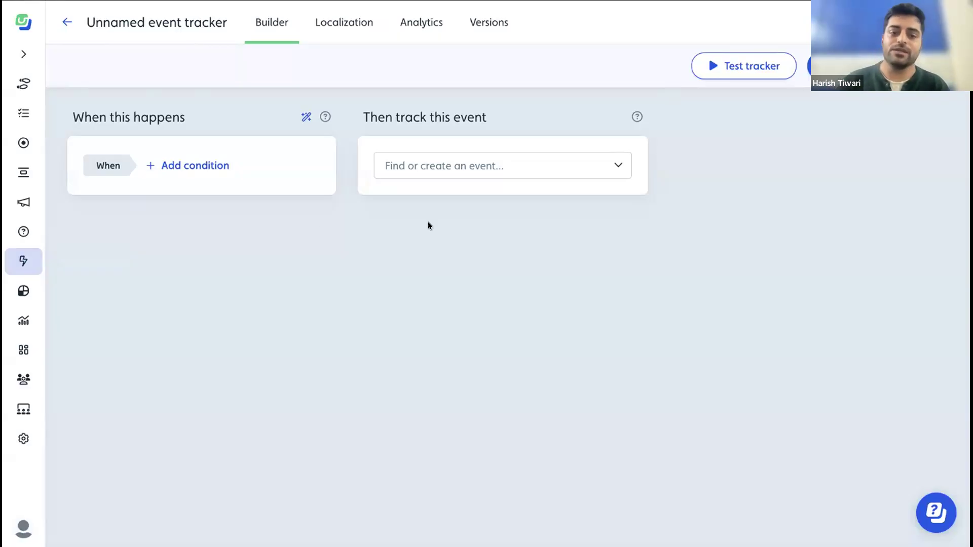
pyautogui.click(192, 166)
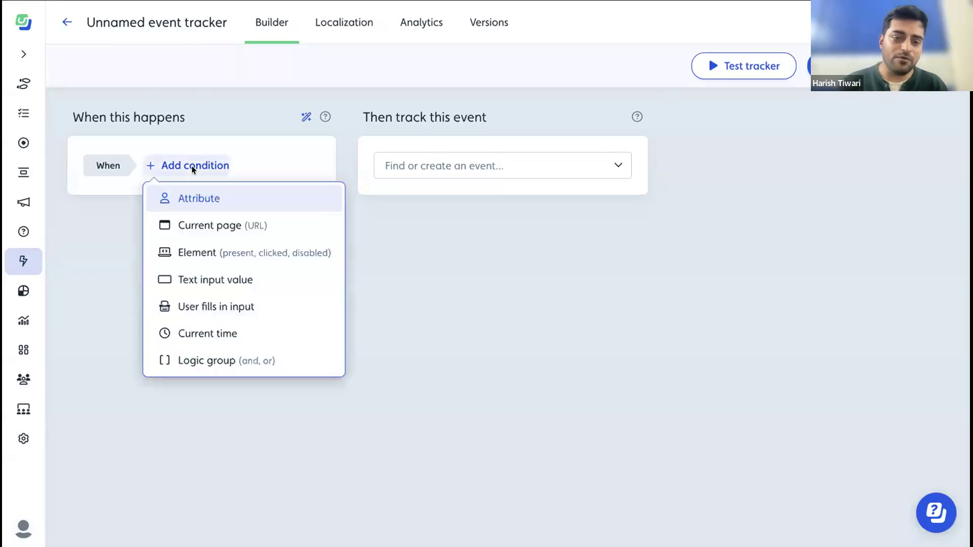
pyautogui.click(215, 248)
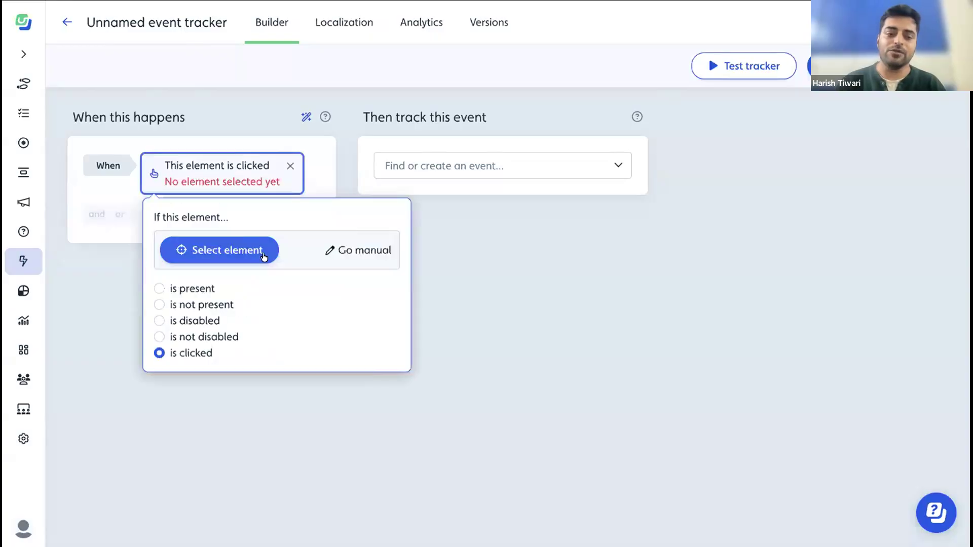
pyautogui.click(230, 250)
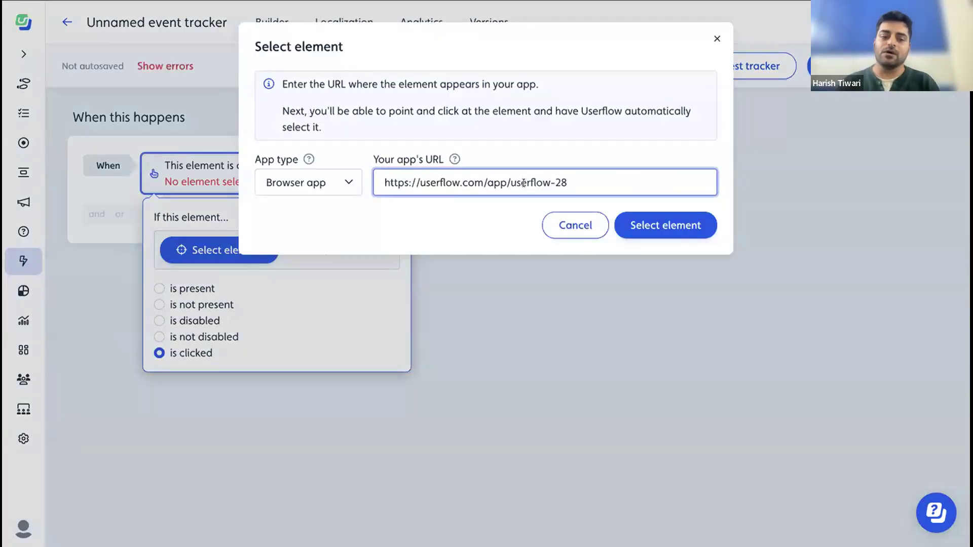
pyautogui.click(640, 223)
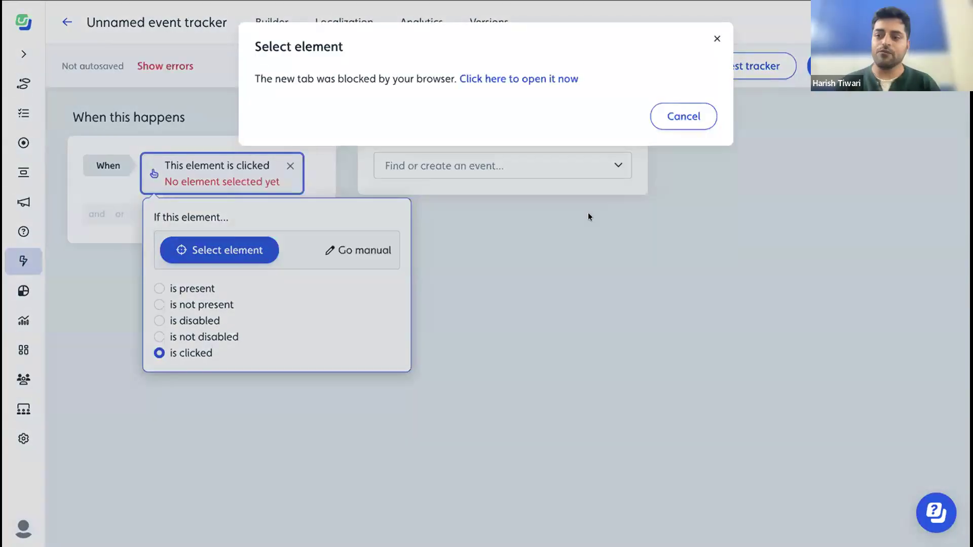
pyautogui.click(563, 80)
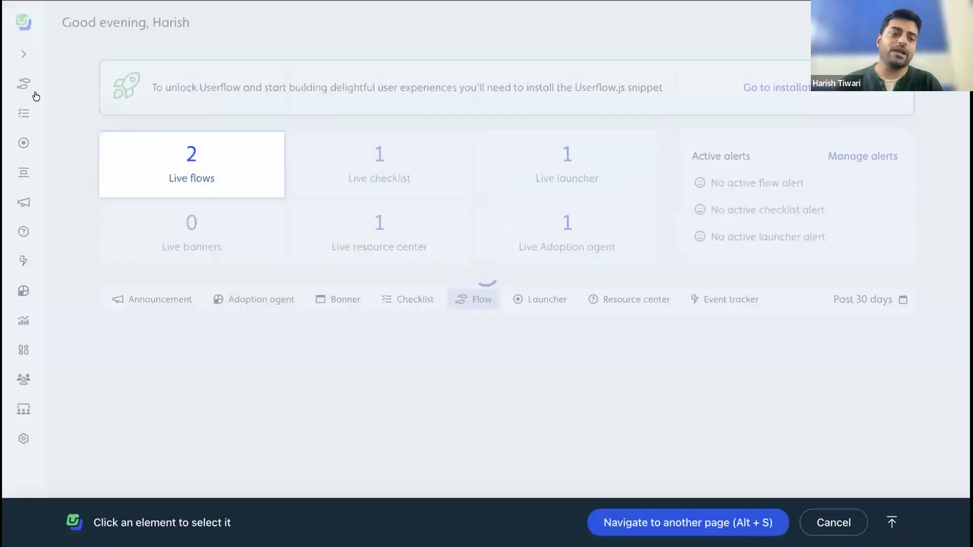
# Step: Navigate to the Create flow dialog on the Flows page and select its Smartflow Creator option as the clicked element
pyautogui.click(649, 519)
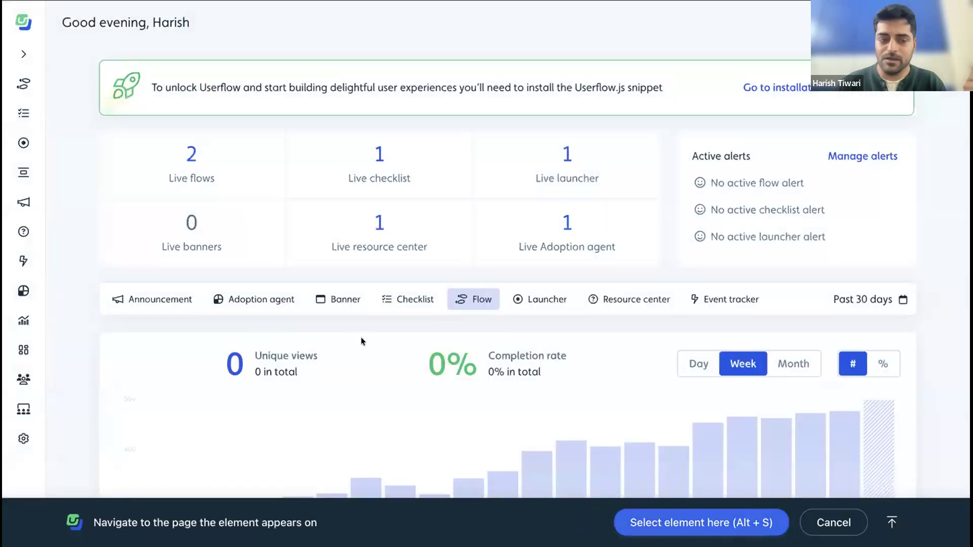
pyautogui.click(16, 85)
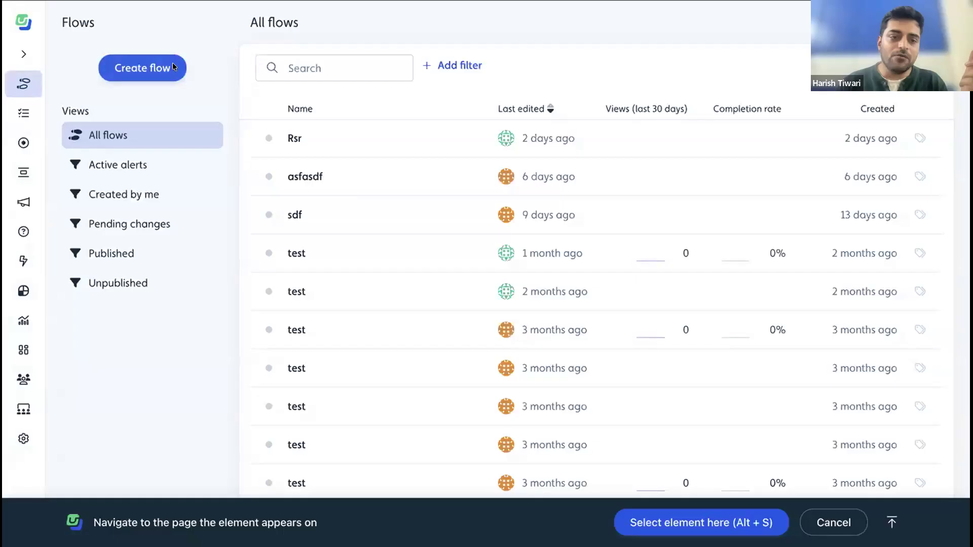
pyautogui.click(170, 65)
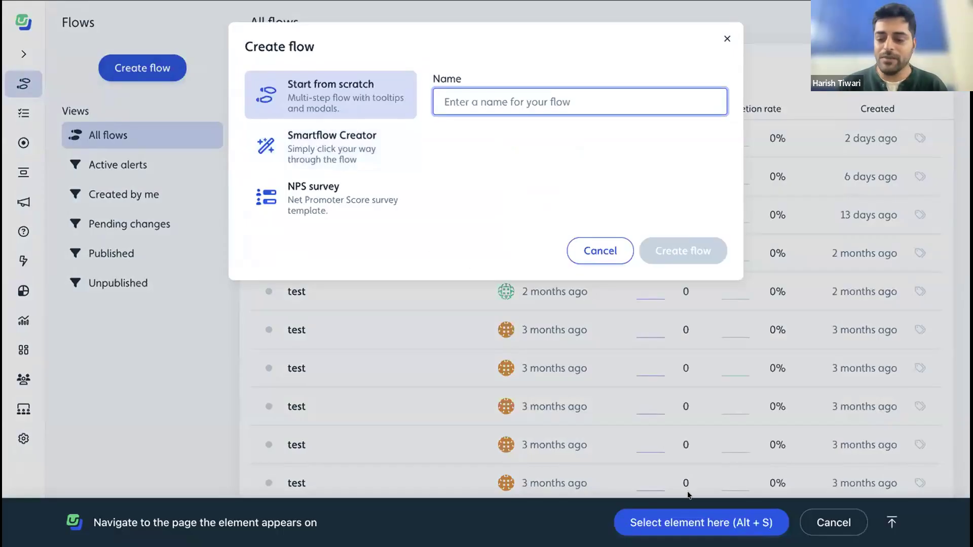
pyautogui.click(675, 522)
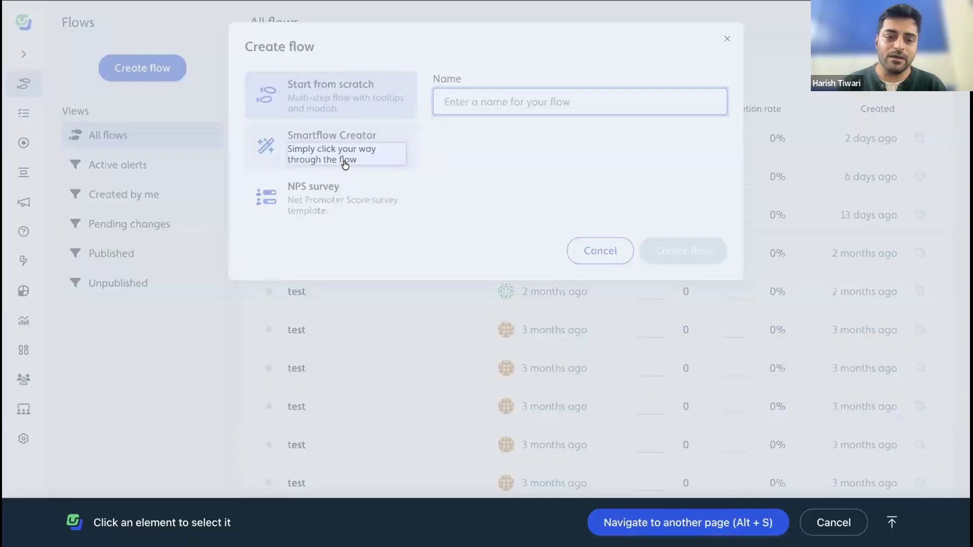
pyautogui.click(395, 163)
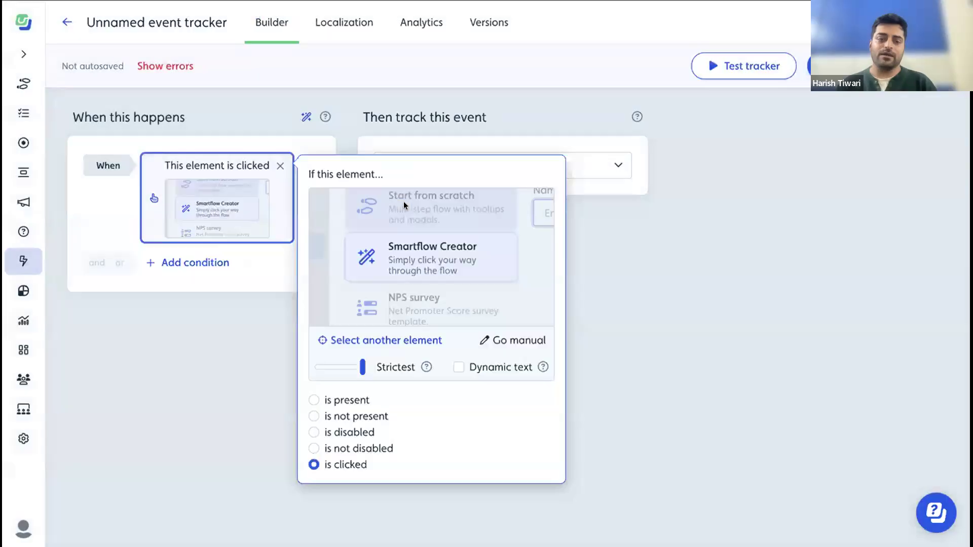
pyautogui.click(202, 350)
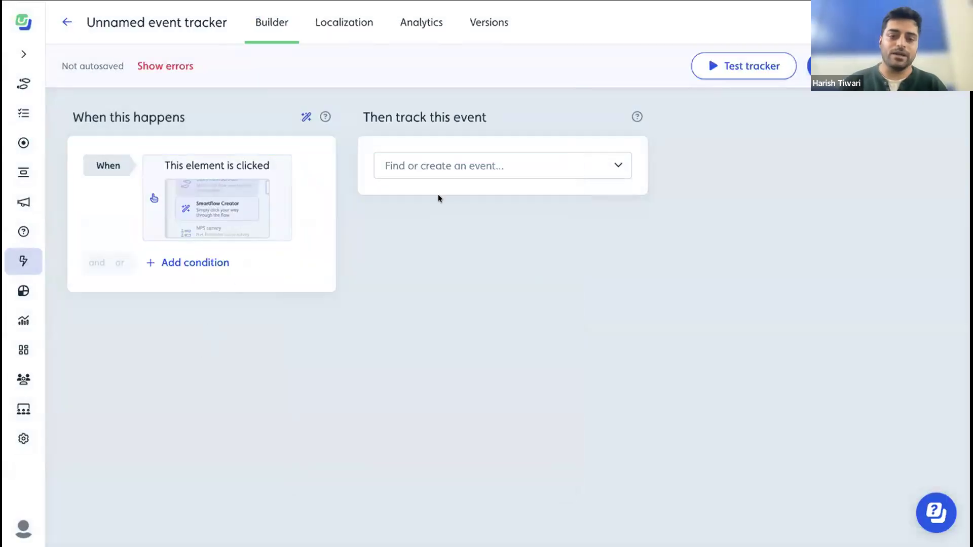
# Step: Set the tracker to record the existing "Smart flow option clicked" event
pyautogui.click(437, 165)
pyautogui.write('smart fl')
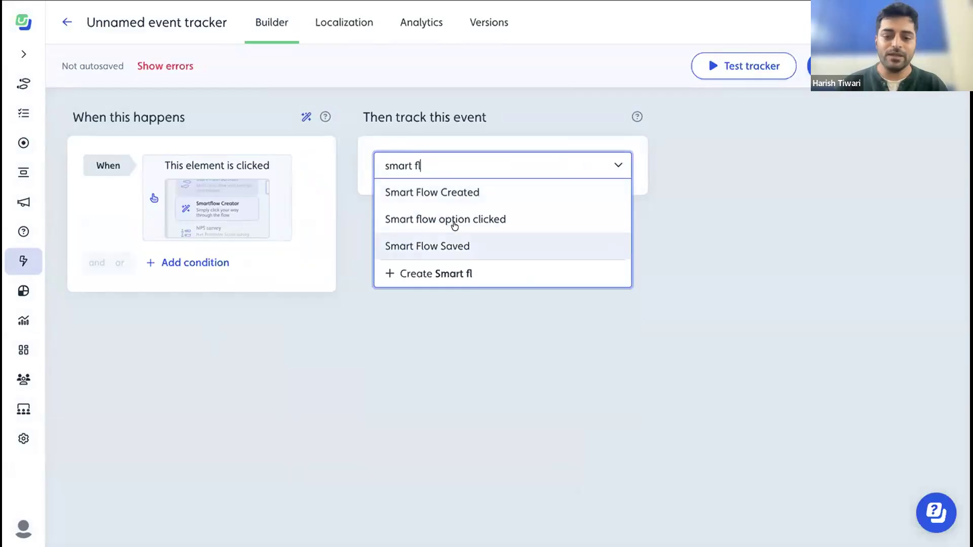
pyautogui.click(450, 221)
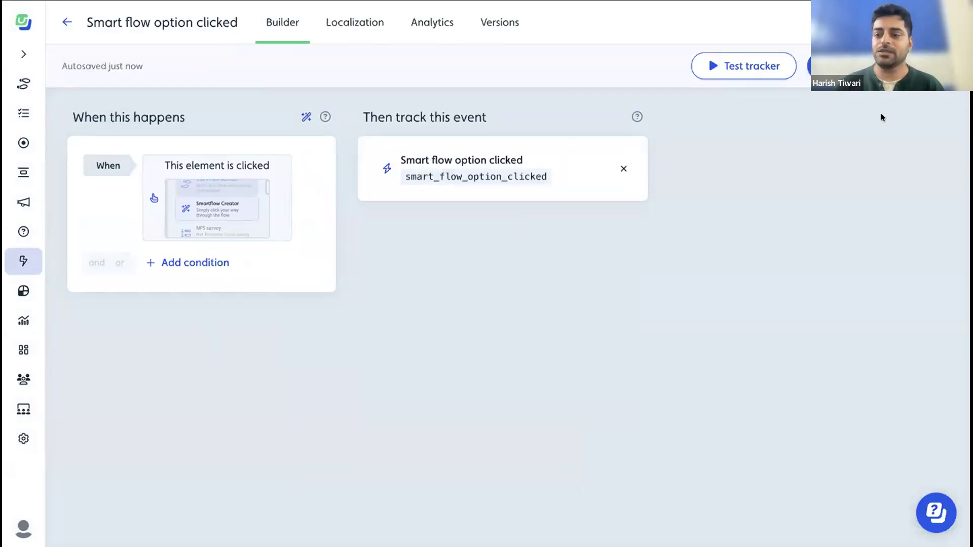
# Step: Publish the event tracker to all environments, Production and Staging, and view its analytics
pyautogui.click(816, 66)
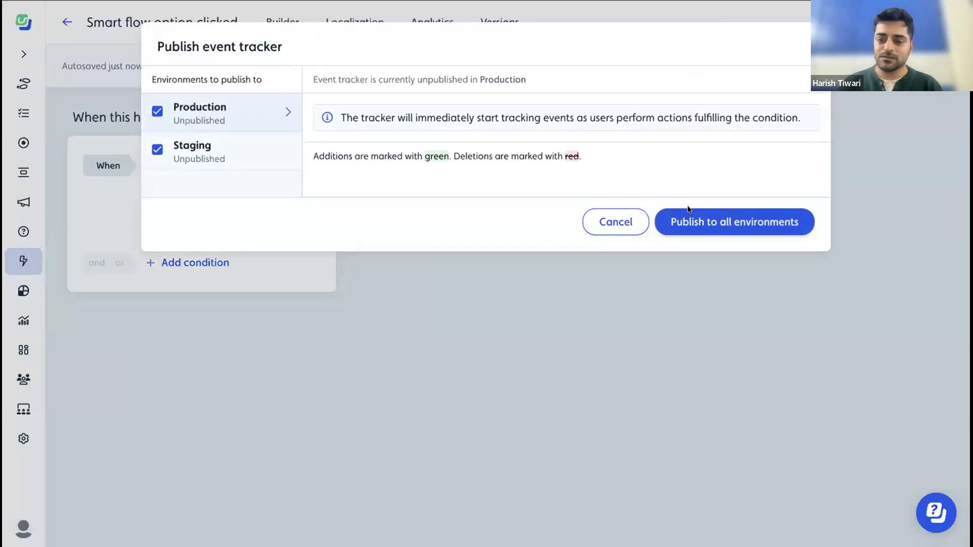
pyautogui.click(687, 212)
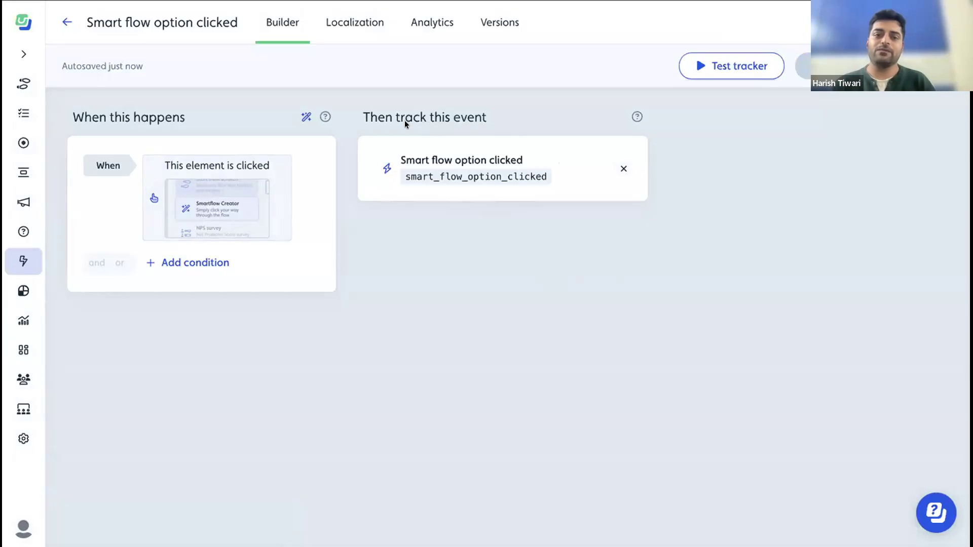
pyautogui.click(416, 22)
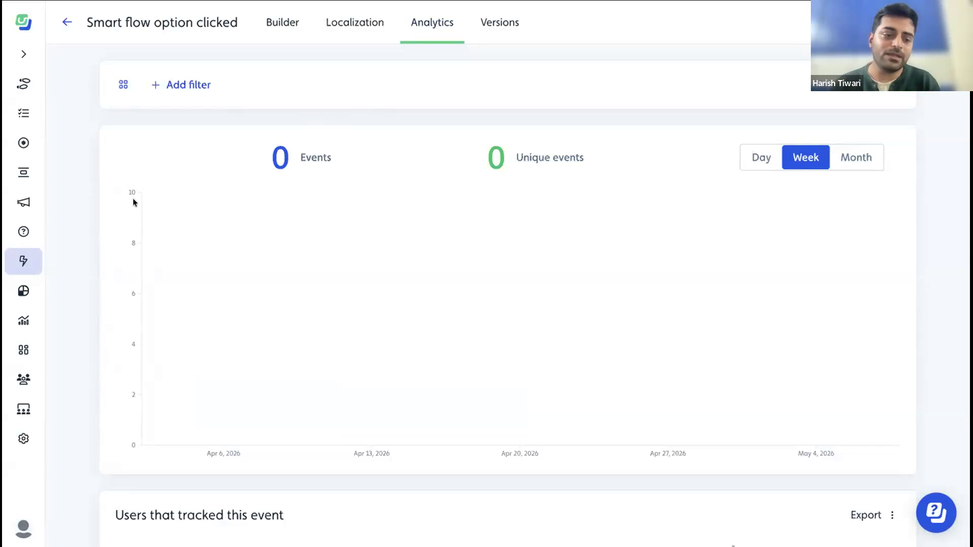
# Step: Create a new usage chart with "Smart flow option clicked" as its metric event
pyautogui.click(23, 323)
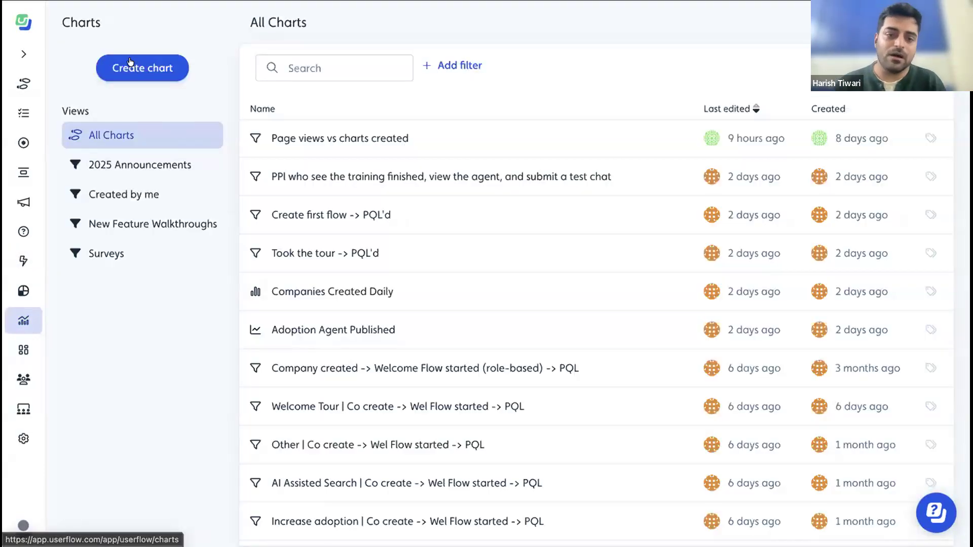
pyautogui.click(132, 60)
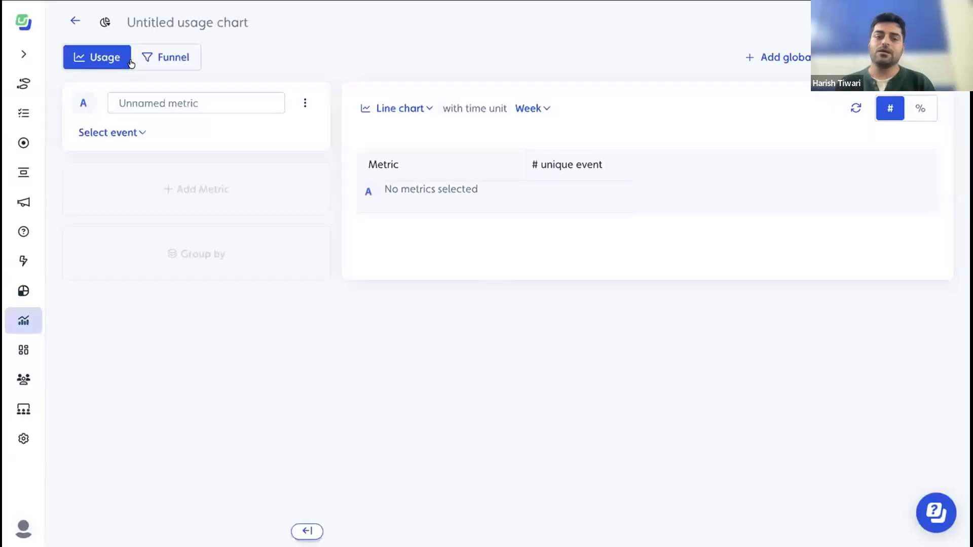
pyautogui.click(124, 134)
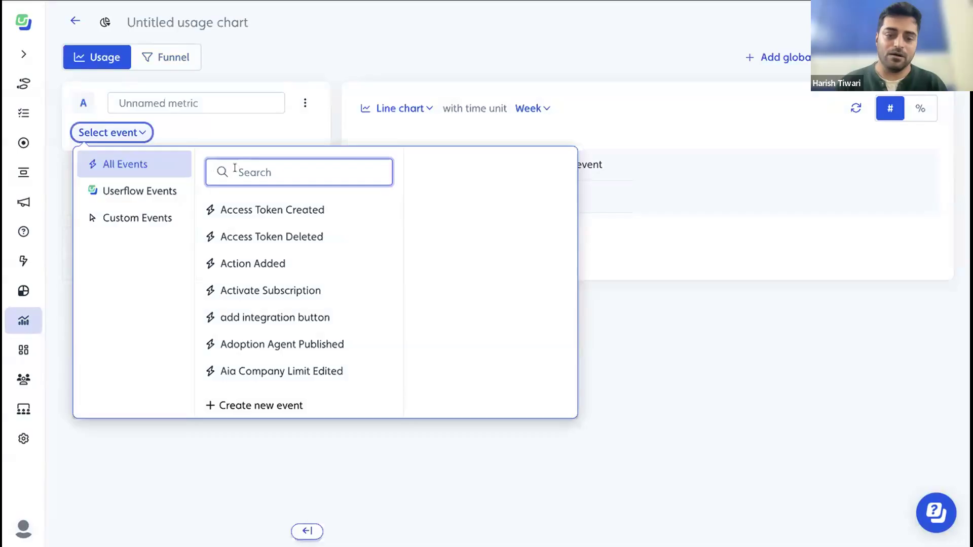
pyautogui.write('sma')
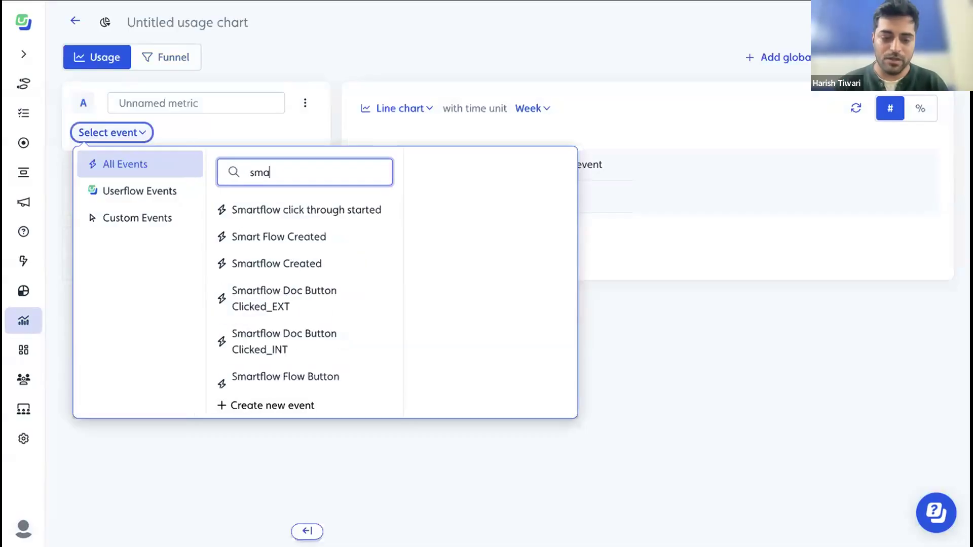
pyautogui.write('rt flopw')
pyautogui.press('BackSpace')
pyautogui.press('BackSpace')
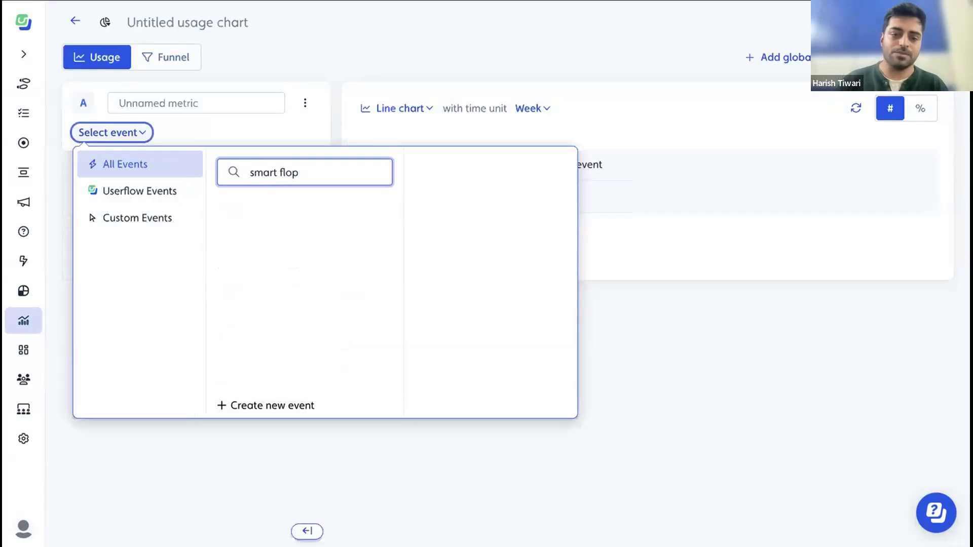
pyautogui.click(260, 236)
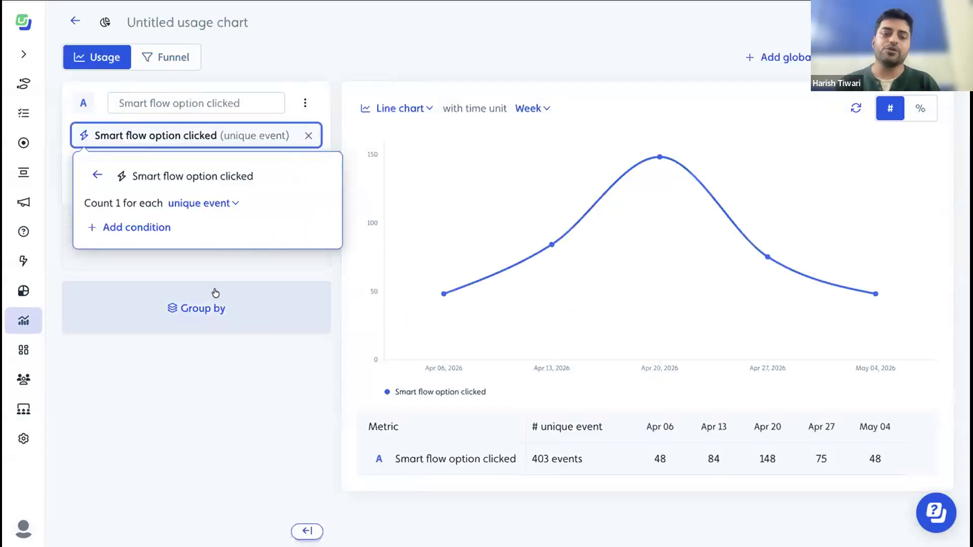
pyautogui.click(269, 374)
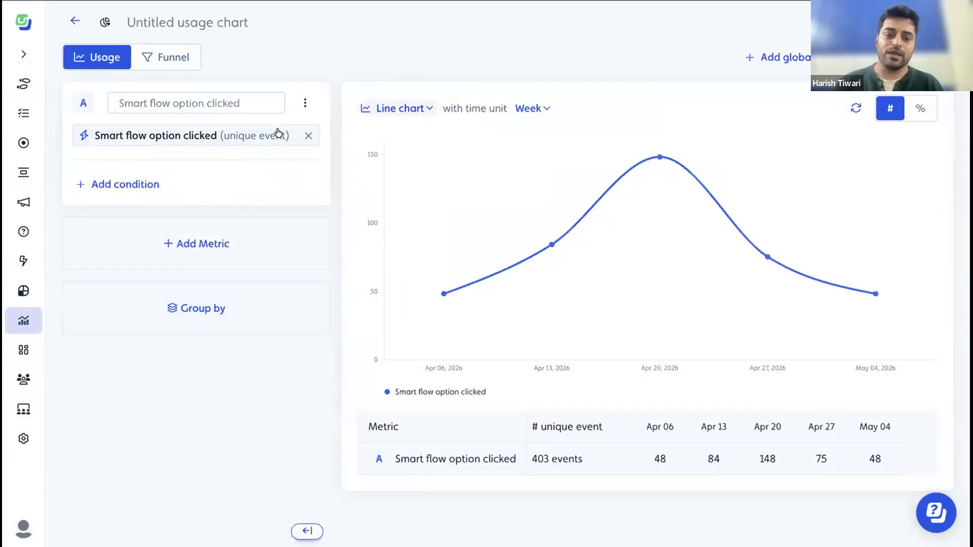
# Step: Try counting the chart metric per unique company, and finally set it to count one for each unique user
pyautogui.click(253, 147)
pyautogui.click(218, 203)
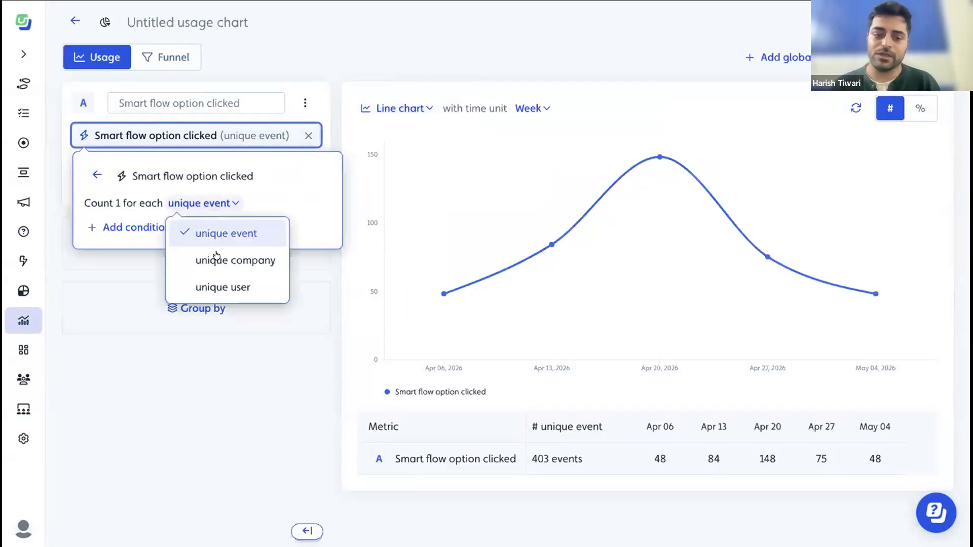
pyautogui.click(216, 265)
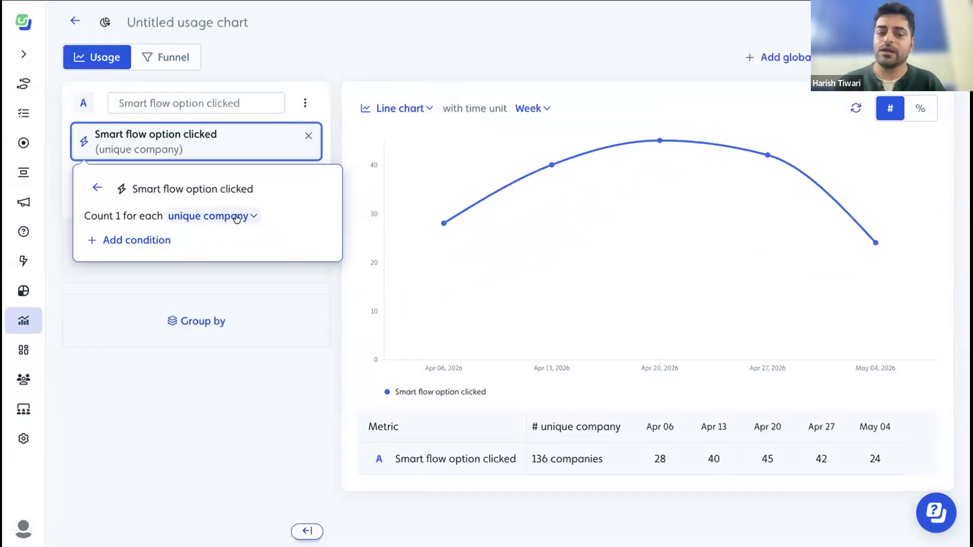
pyautogui.click(236, 217)
pyautogui.click(231, 298)
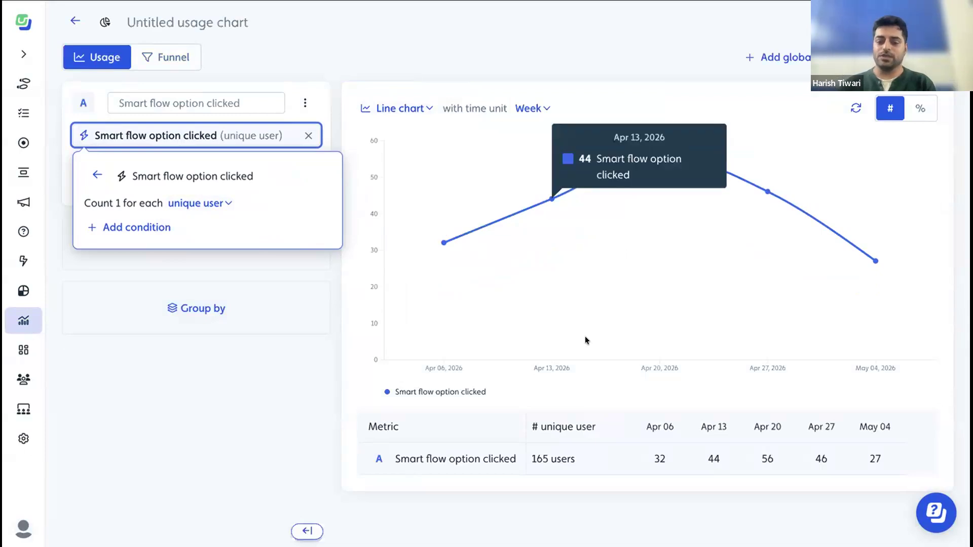
# Step: Group the chart by the Subscription State company attribute and inspect the breakdown for Apr 06, 2026
pyautogui.click(195, 314)
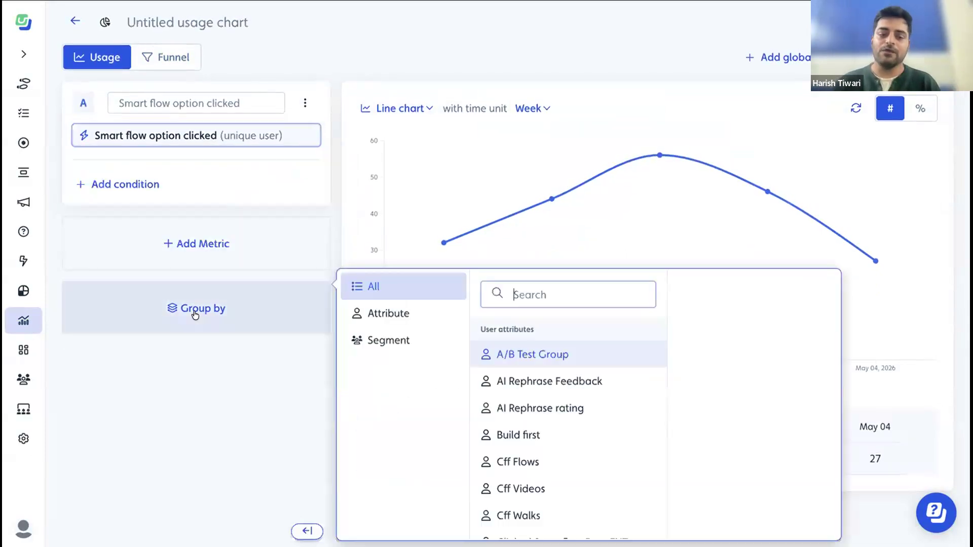
pyautogui.write('subs')
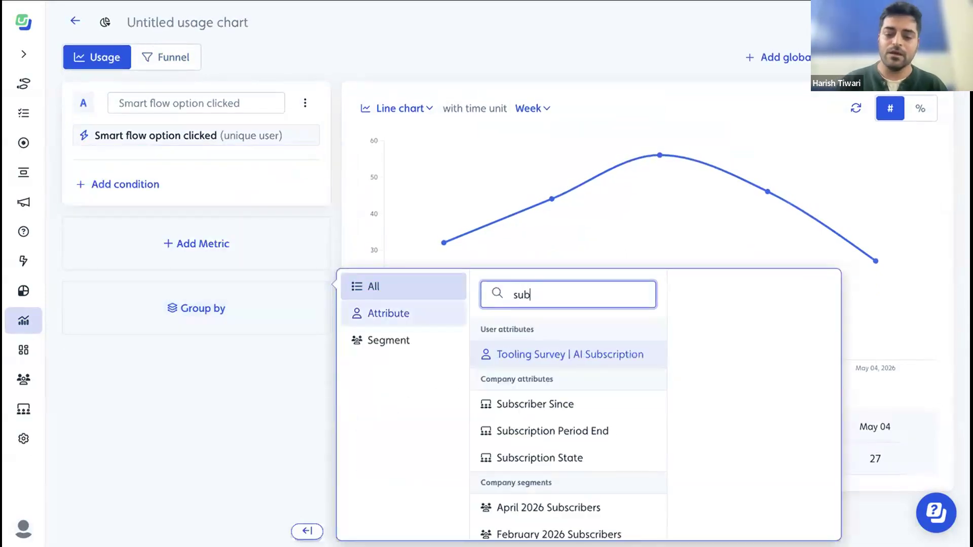
pyautogui.click(533, 457)
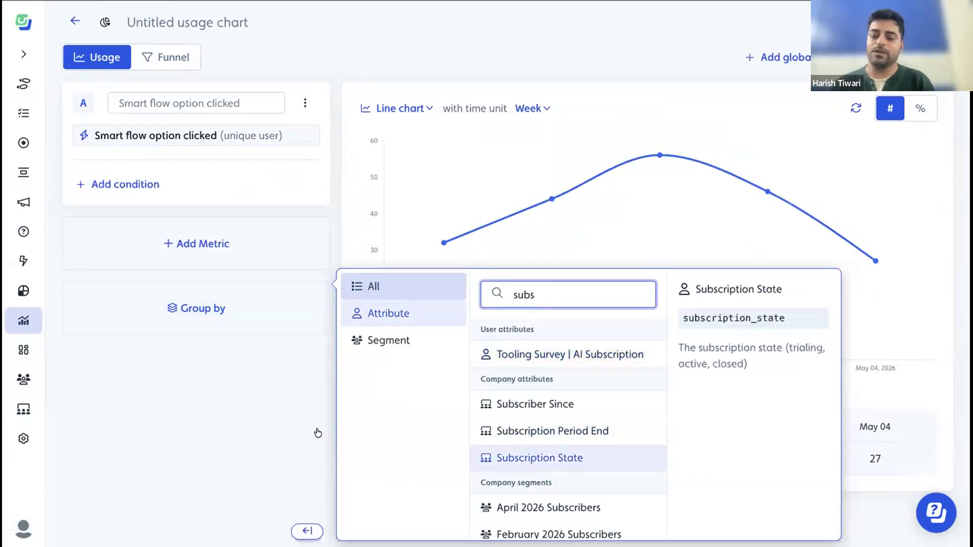
pyautogui.scroll(-1, 553, 336)
pyautogui.scroll(1, 481, 283)
pyautogui.moveTo(457, 259)
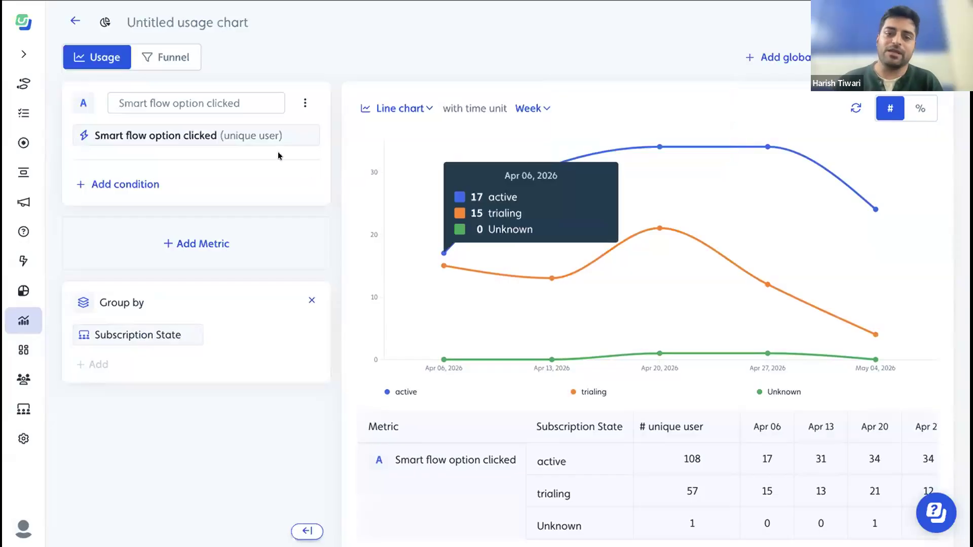
# Step: Name the usage chart "Test" and save it
pyautogui.click(204, 9)
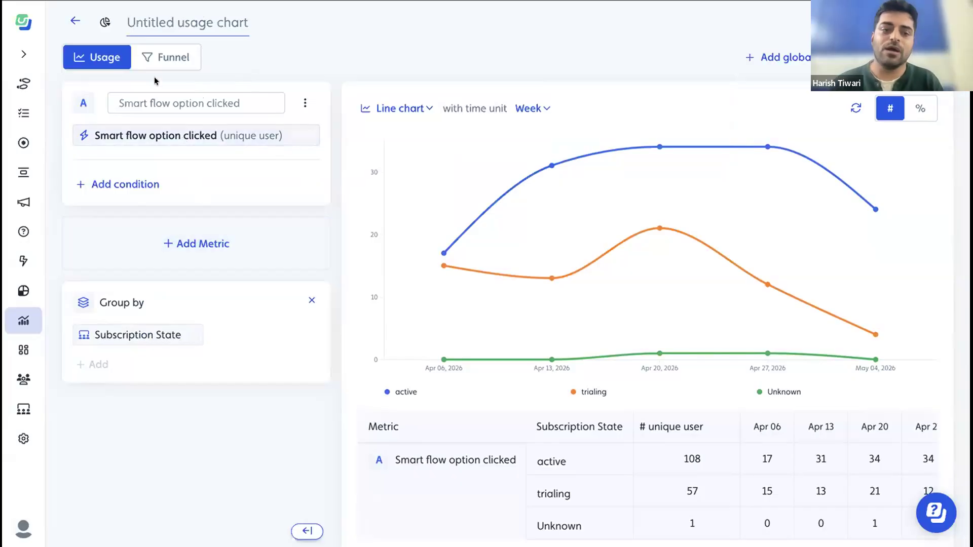
pyautogui.write('Test')
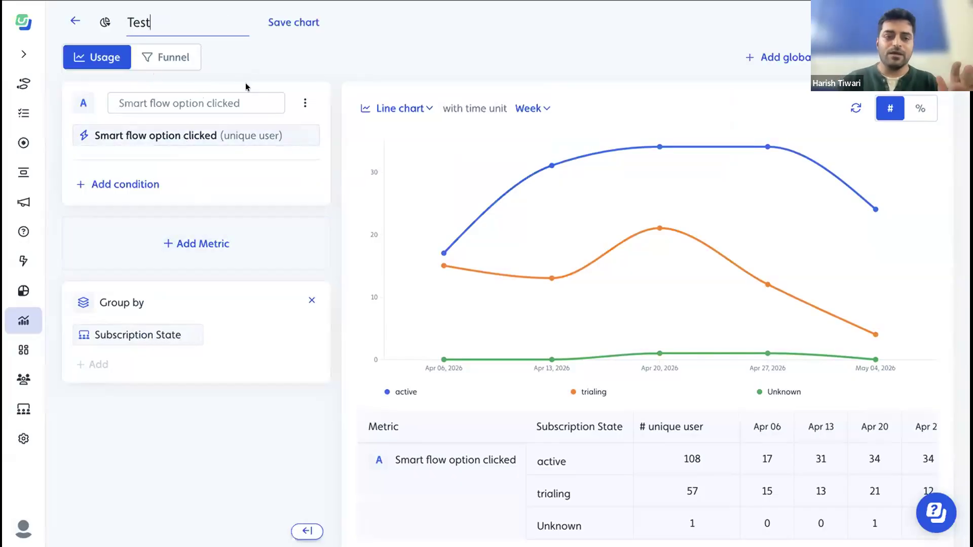
pyautogui.click(295, 22)
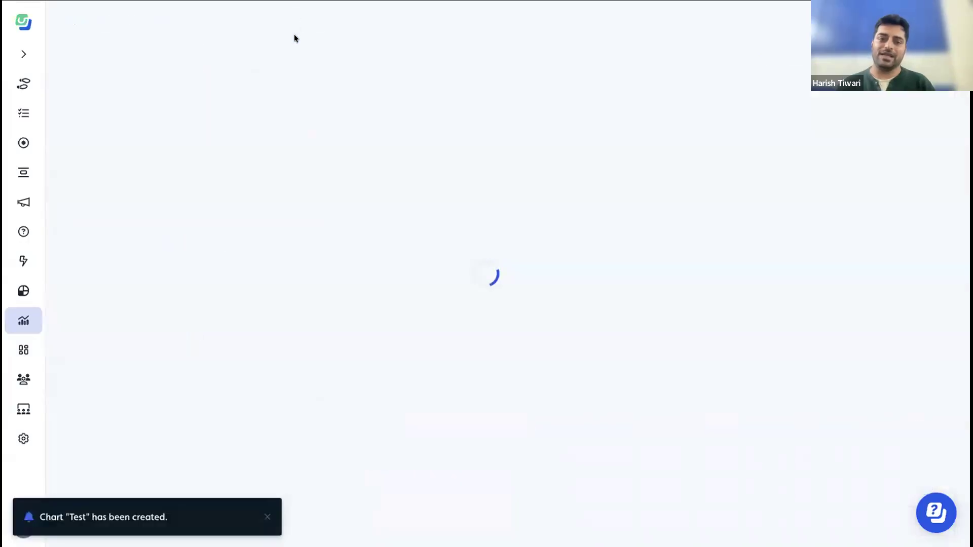
# Step: Create a new dashboard and add the saved "Test" chart to it
pyautogui.click(23, 351)
pyautogui.click(123, 72)
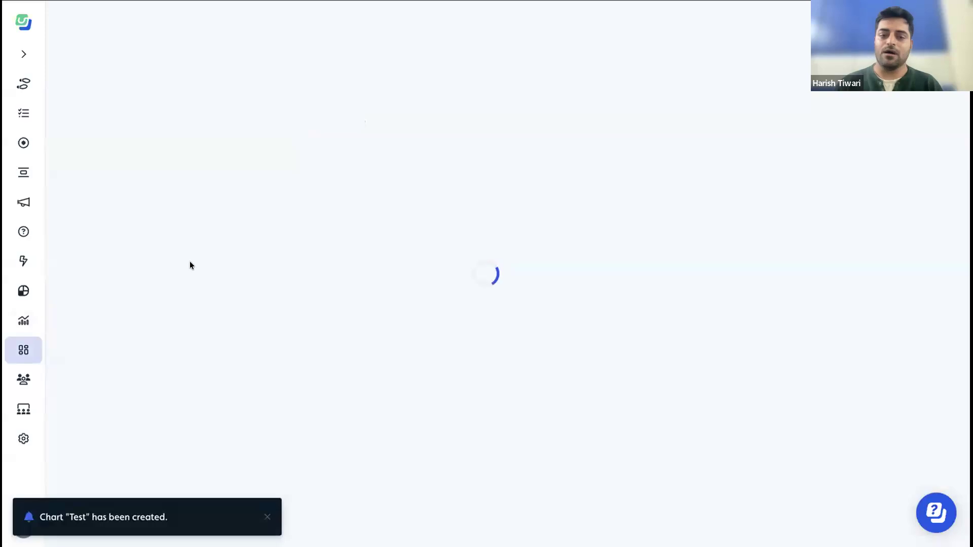
pyautogui.click(189, 213)
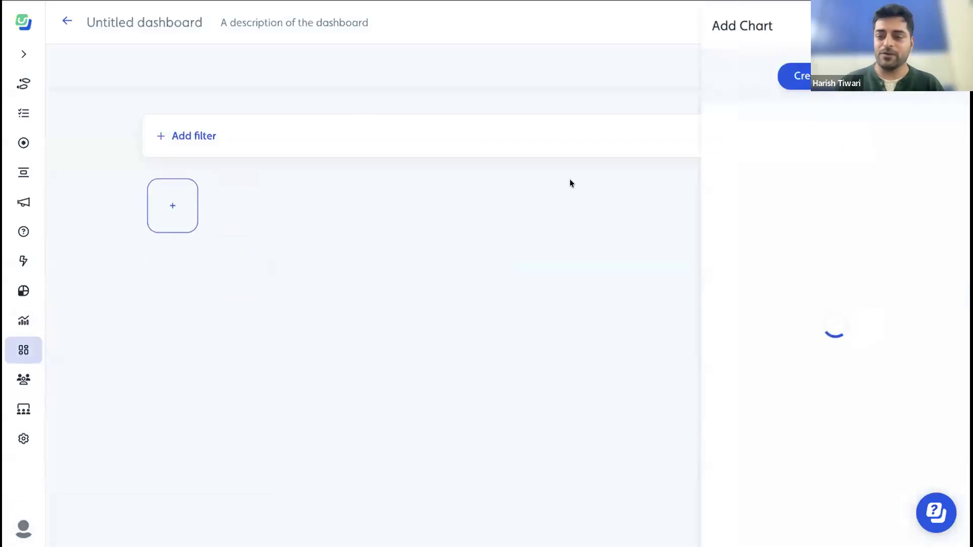
pyautogui.click(754, 196)
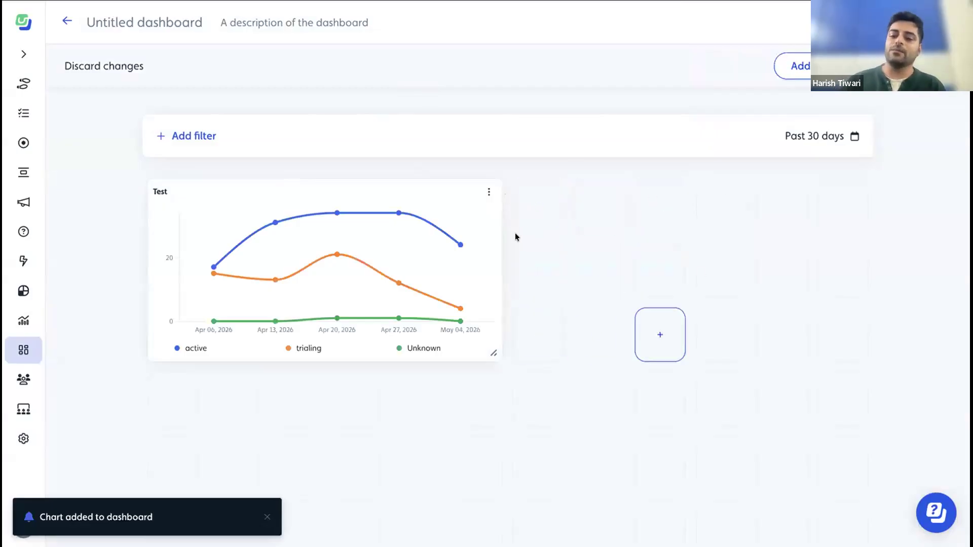
pyautogui.scroll(-1, 655, 350)
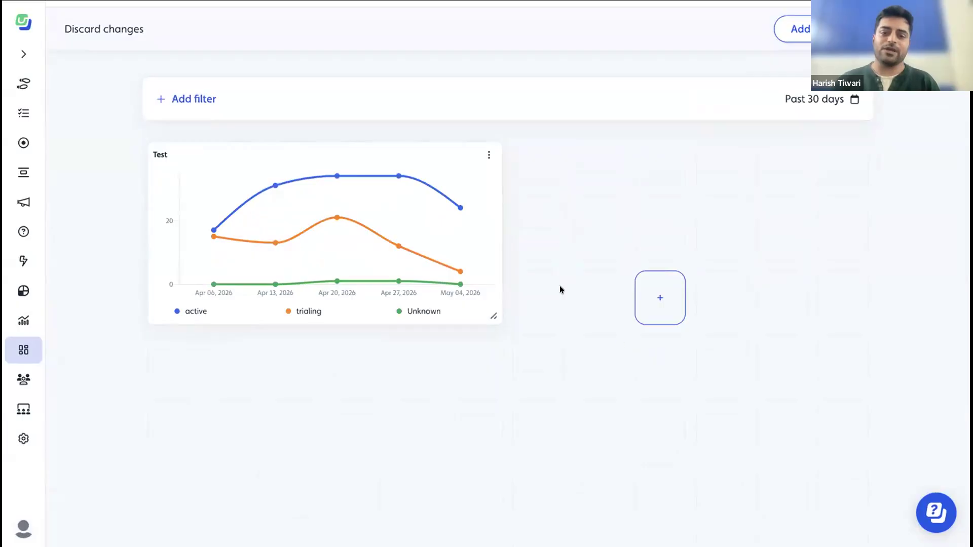
pyautogui.scroll(1, 554, 235)
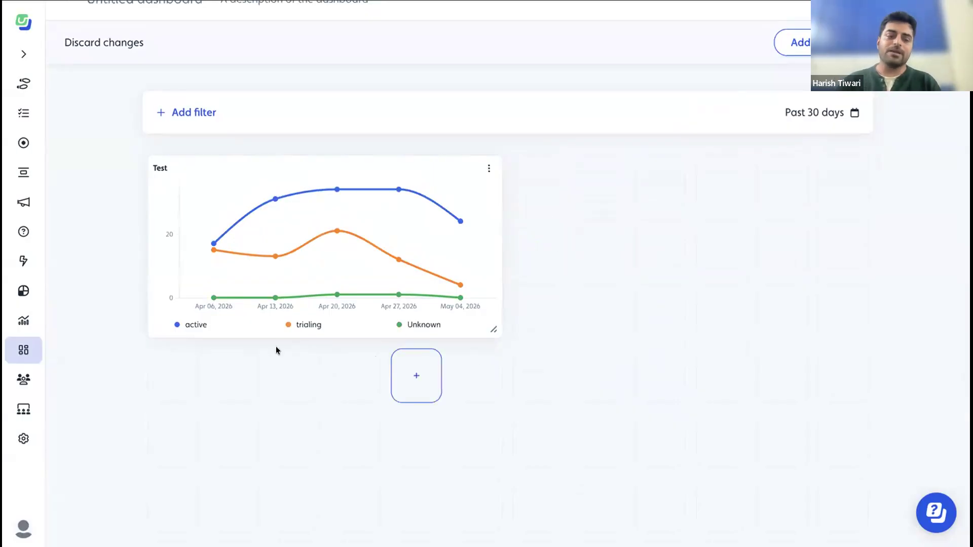
# Step: Go back to the chart list, discarding the unsaved dashboard, and open the "Test" chart
pyautogui.click(19, 320)
pyautogui.click(552, 116)
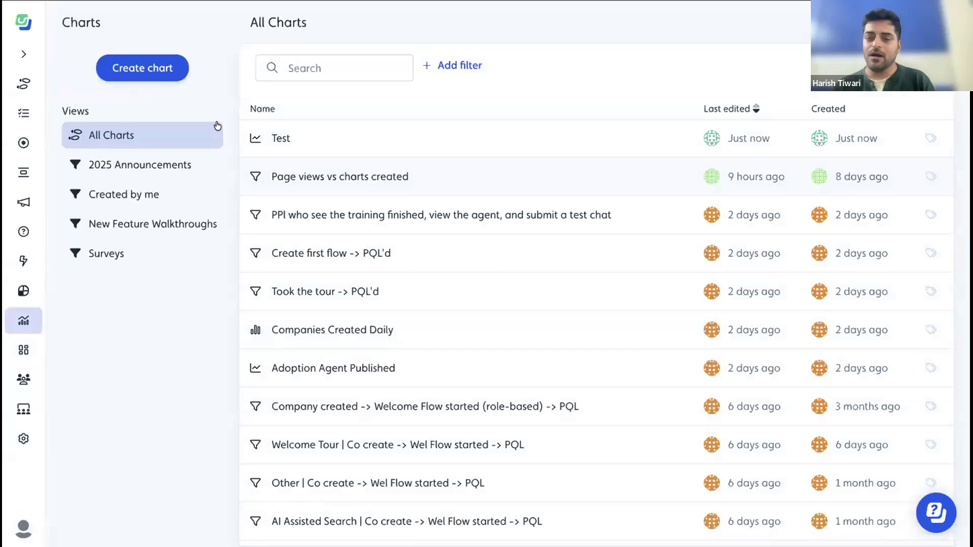
pyautogui.click(286, 135)
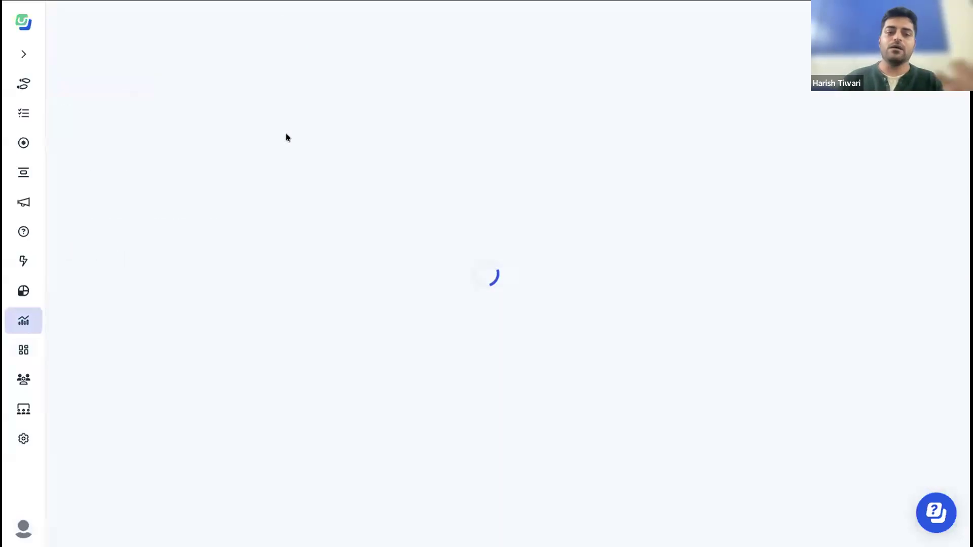
pyautogui.scroll(-1, 199, 320)
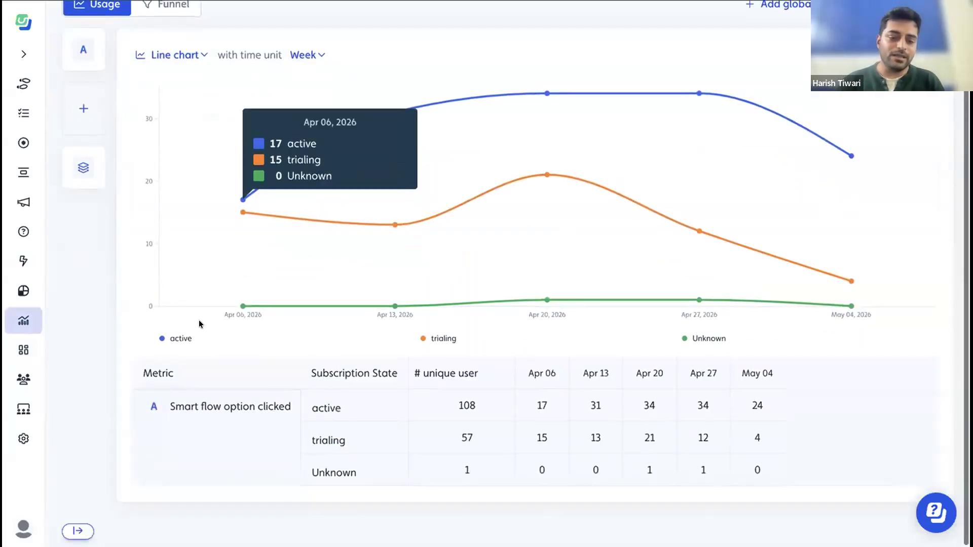
# Step: Remove the Subscription State grouping from the chart and look through the list of users who performed the metric event
pyautogui.click(81, 57)
pyautogui.click(176, 85)
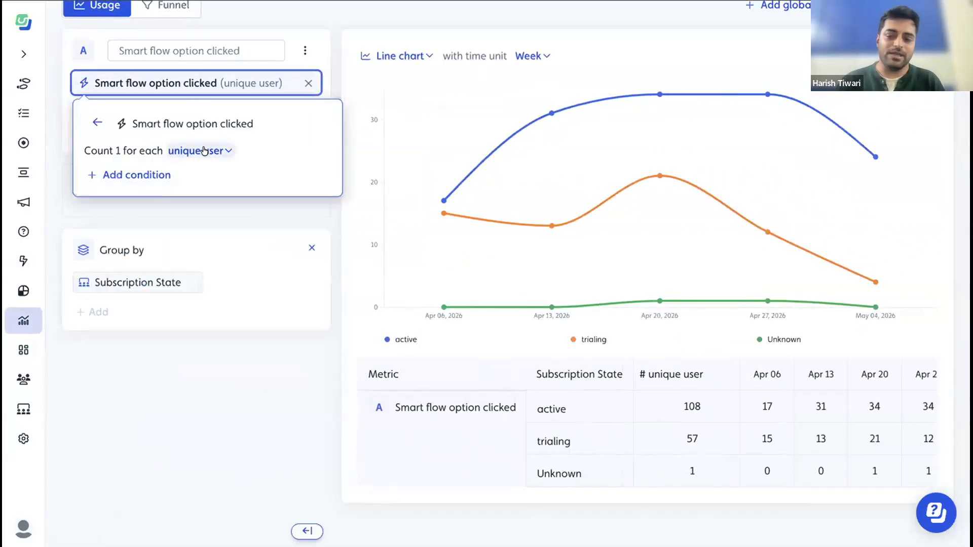
pyautogui.click(524, 450)
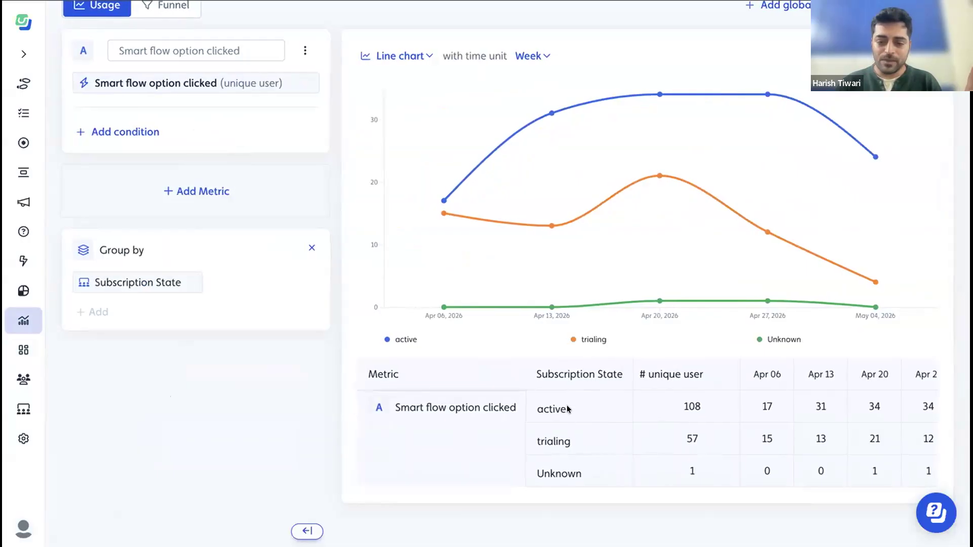
pyautogui.click(313, 250)
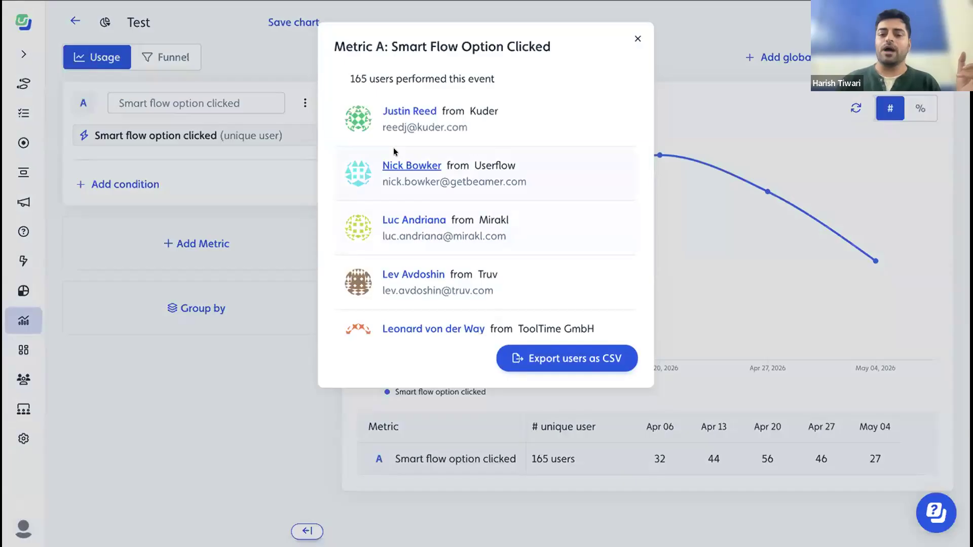
pyautogui.scroll(-15, 391, 162)
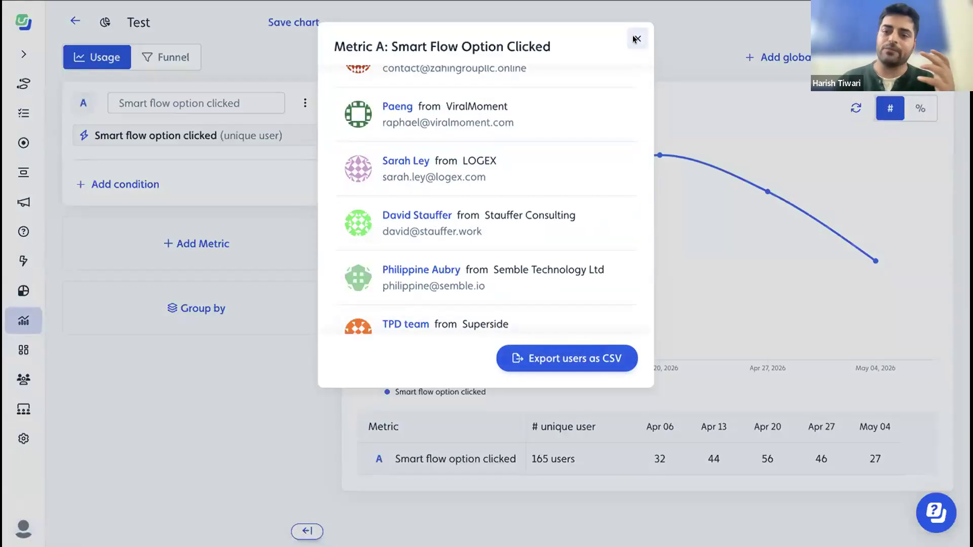
pyautogui.click(637, 41)
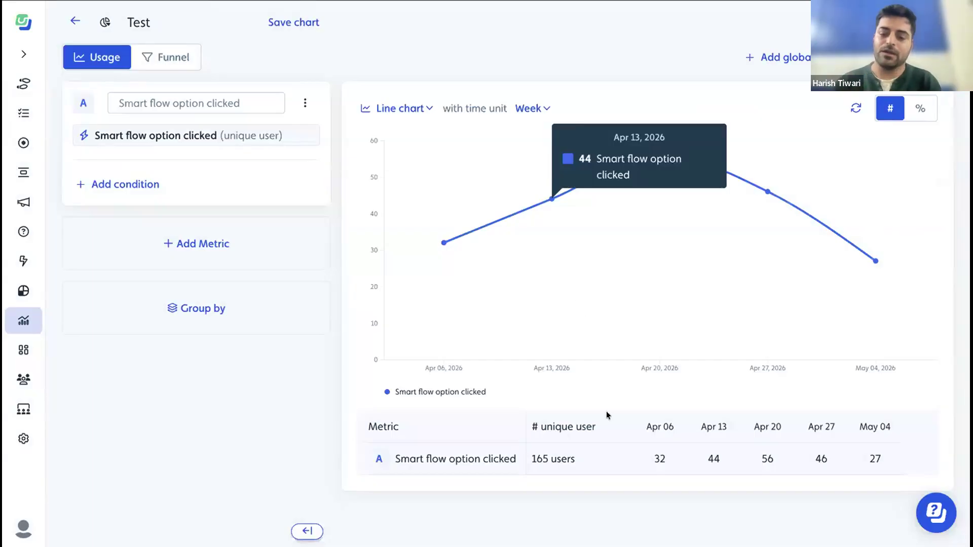
# Step: Set the metric to count one for each unique company and look at the available chart types
pyautogui.moveTo(623, 462)
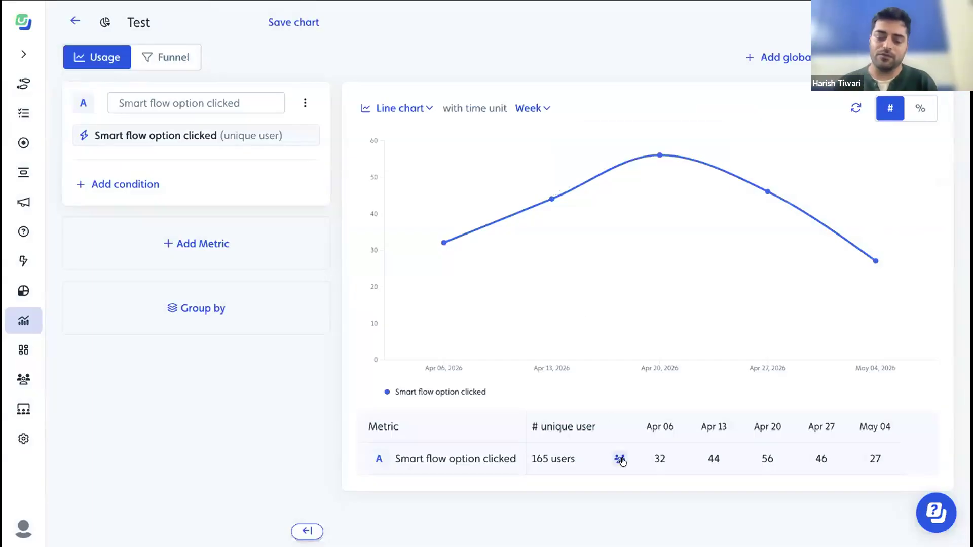
pyautogui.click(251, 137)
pyautogui.click(205, 204)
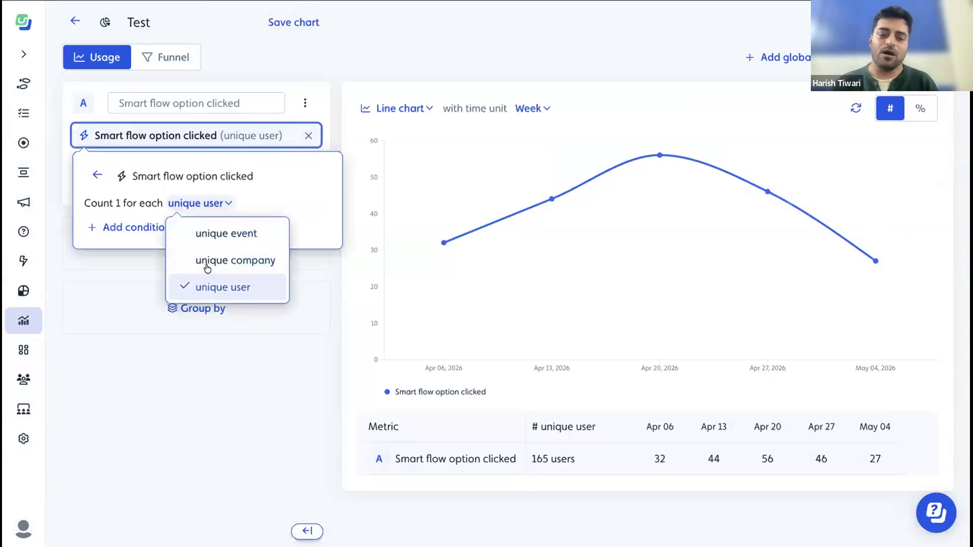
pyautogui.click(208, 262)
pyautogui.moveTo(522, 461)
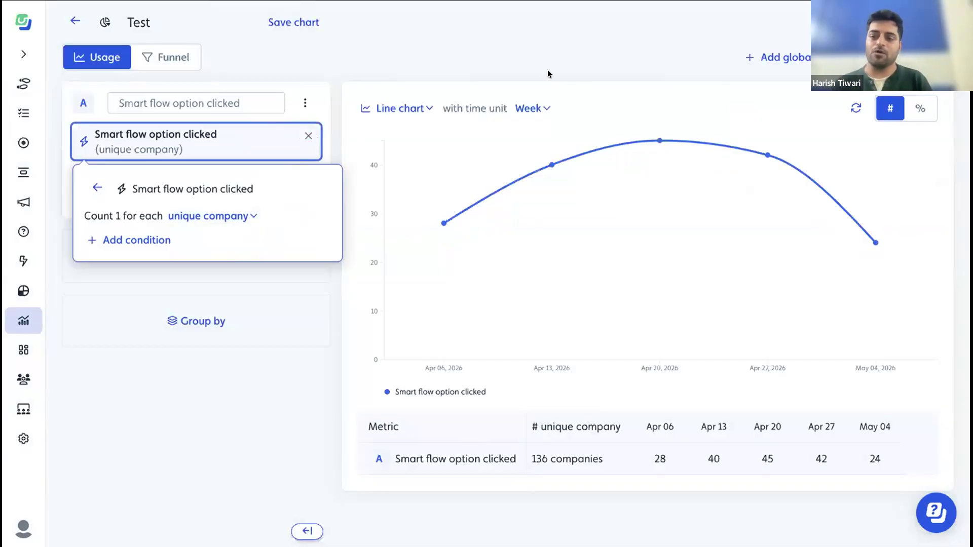
pyautogui.click(164, 65)
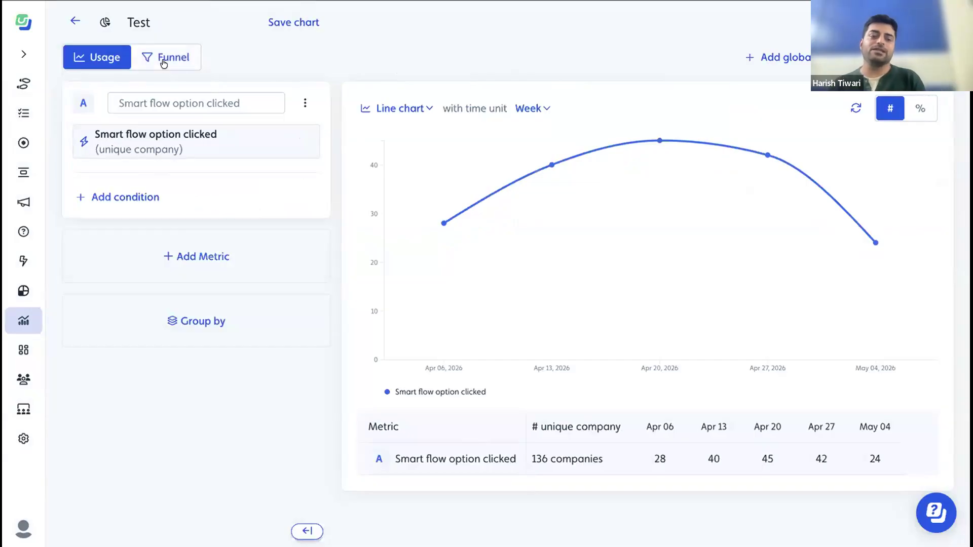
pyautogui.click(403, 109)
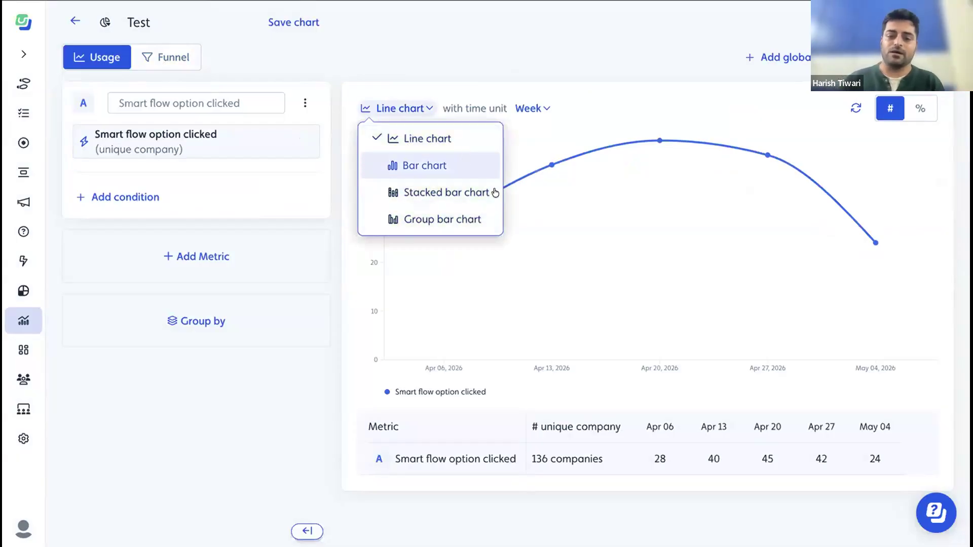
pyautogui.click(483, 86)
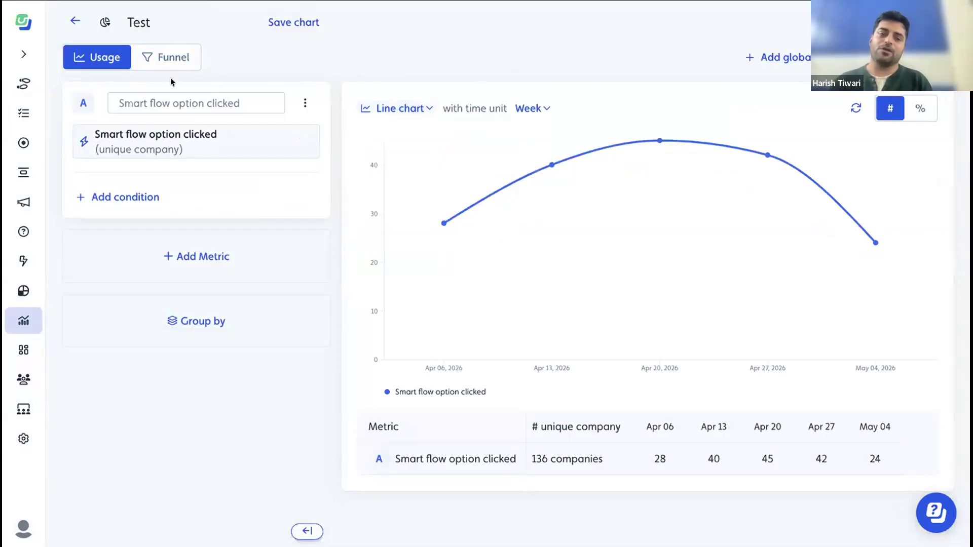
# Step: Try a user funnel, searching for "flow" events for its first step, and leave the chart, discarding the changes
pyautogui.click(160, 62)
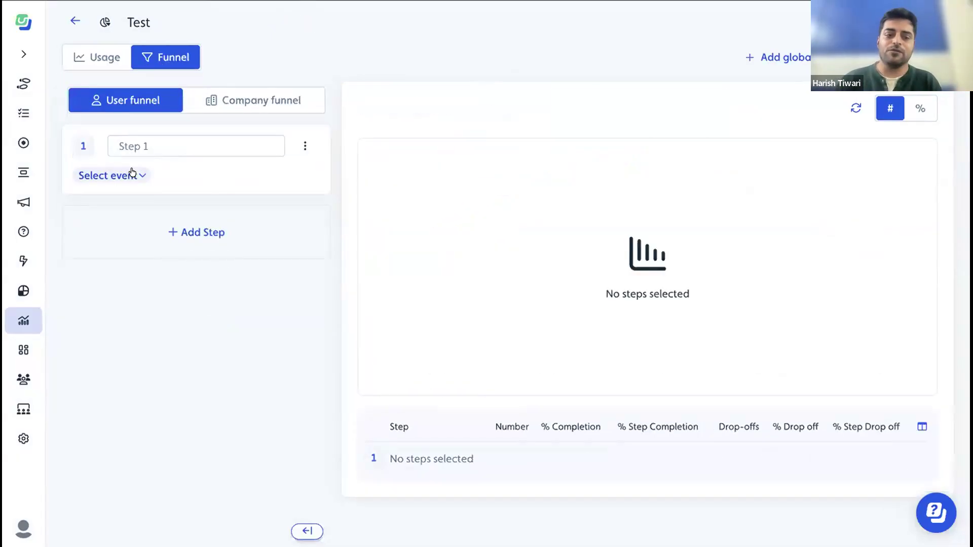
pyautogui.click(132, 173)
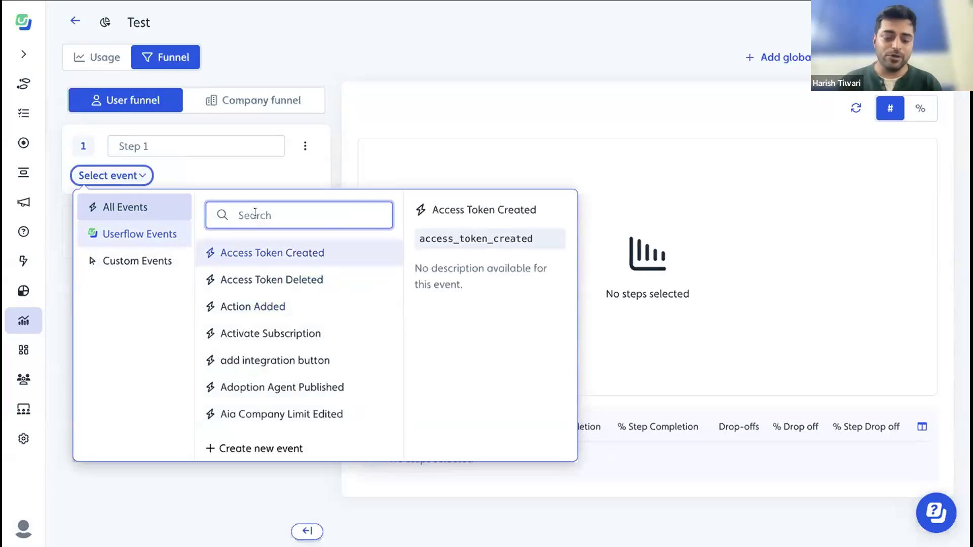
pyautogui.write('flow')
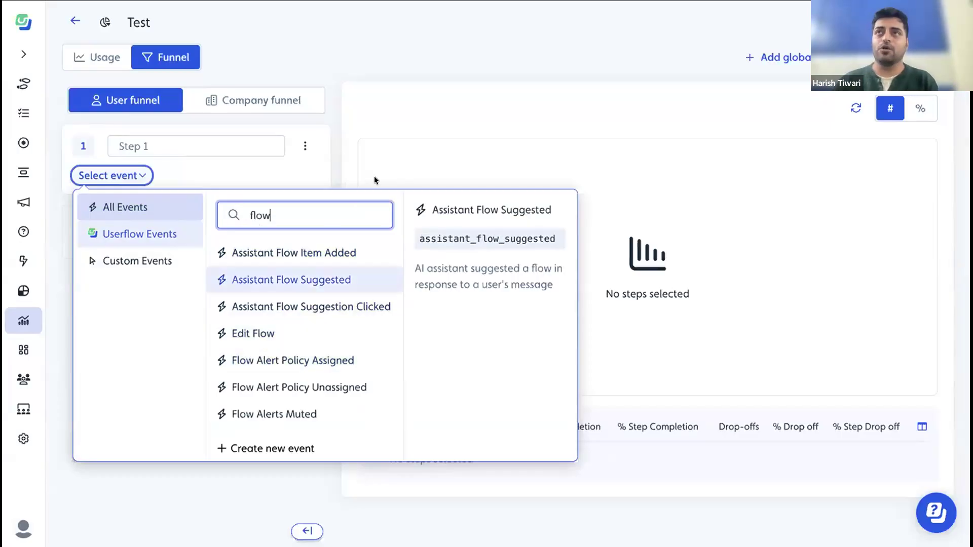
pyautogui.click(383, 116)
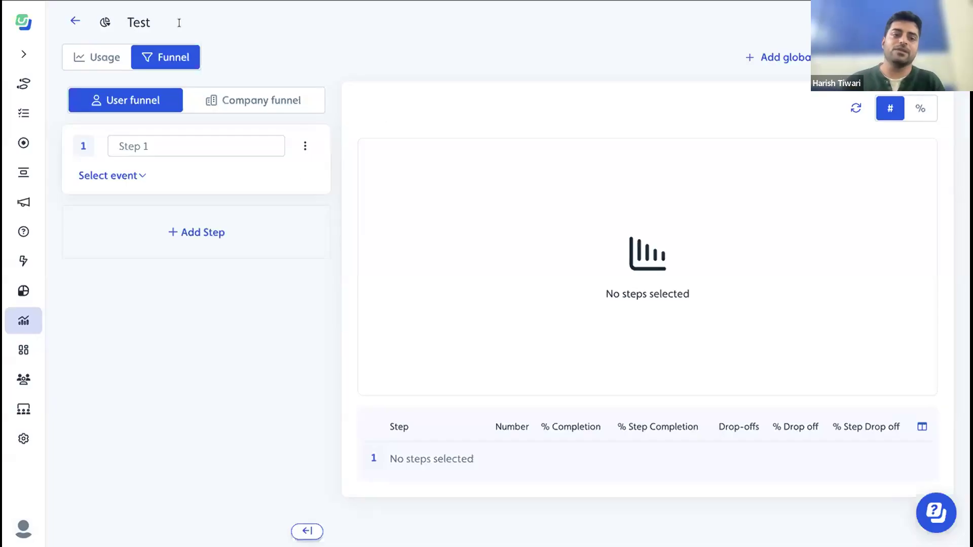
pyautogui.click(75, 20)
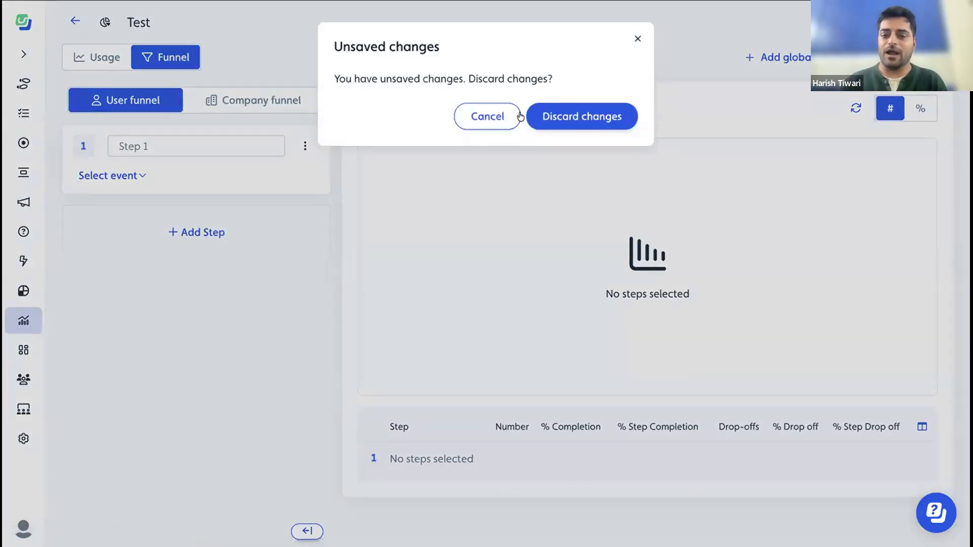
pyautogui.click(553, 116)
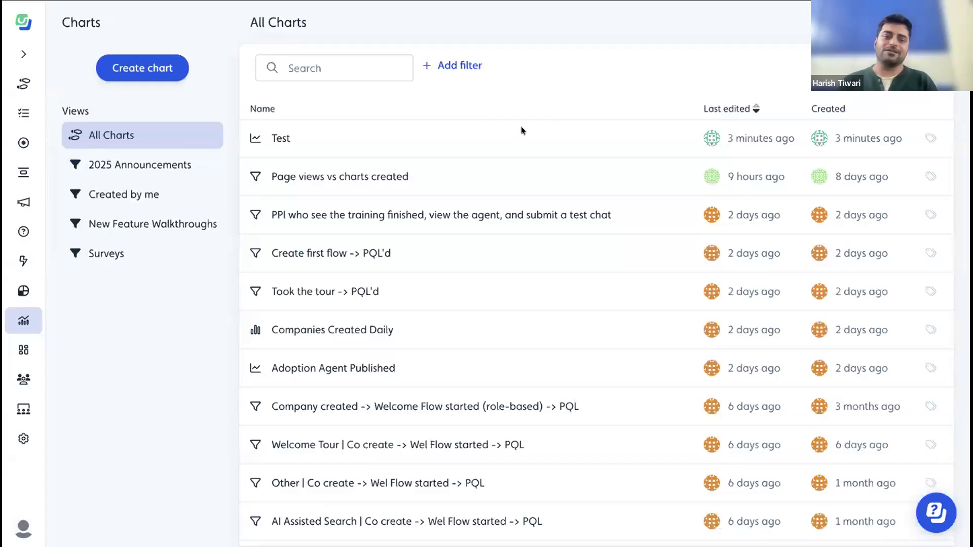